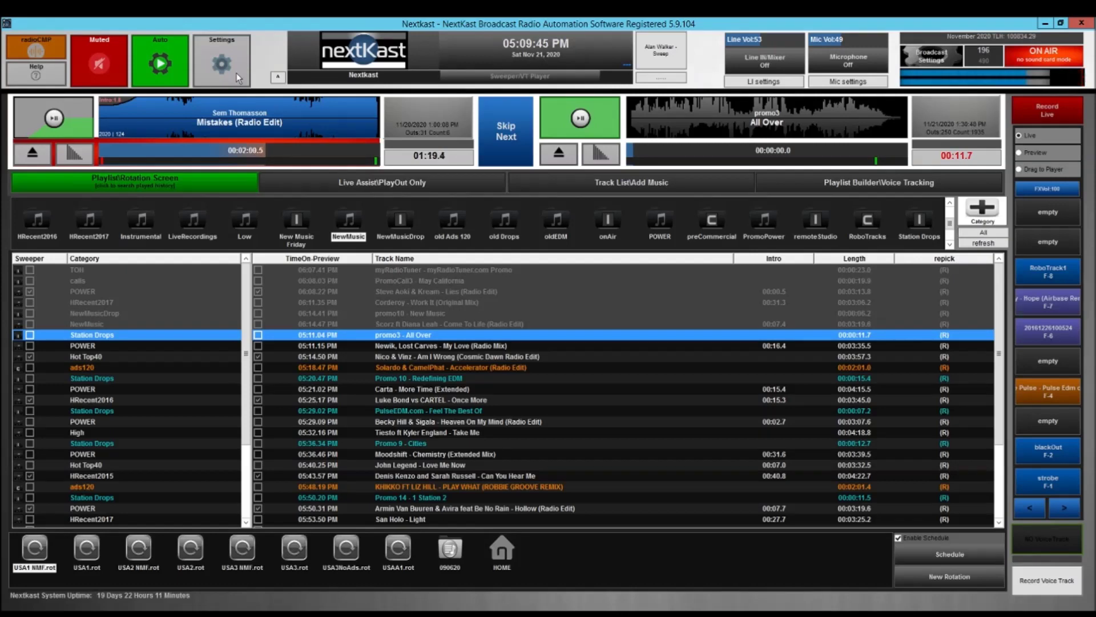
Step: Open the program settings, examine the Audience Pleaser option while leaving it off, and close the settings
{"action": "left_click", "coordinate": [237, 73]}
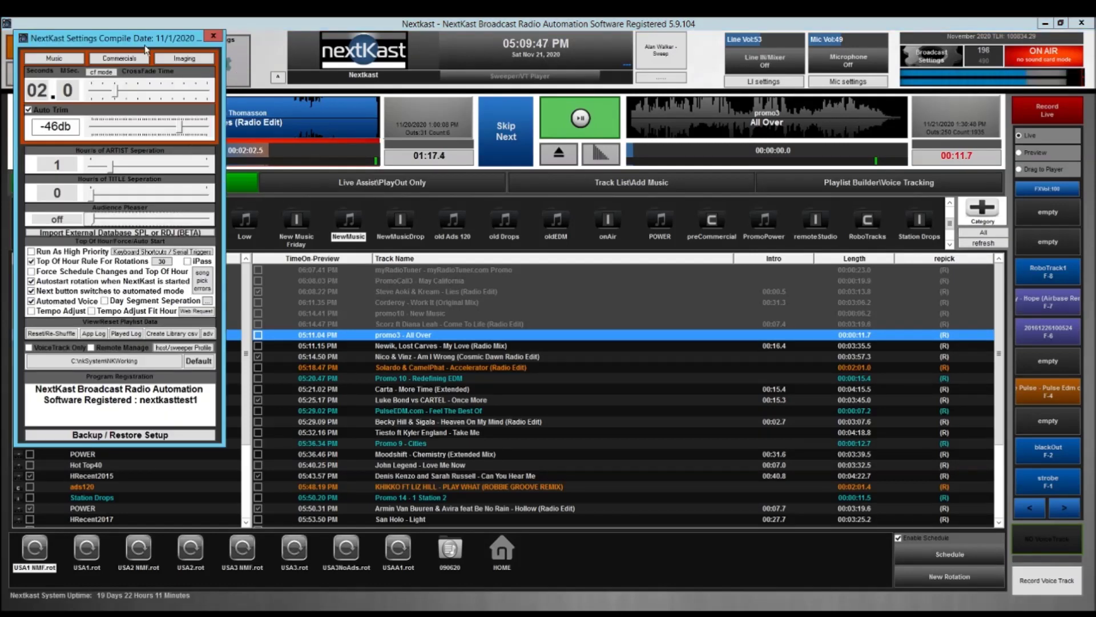
{"action": "left_click_drag", "start_coordinate": [140, 39], "coordinate": [387, 91]}
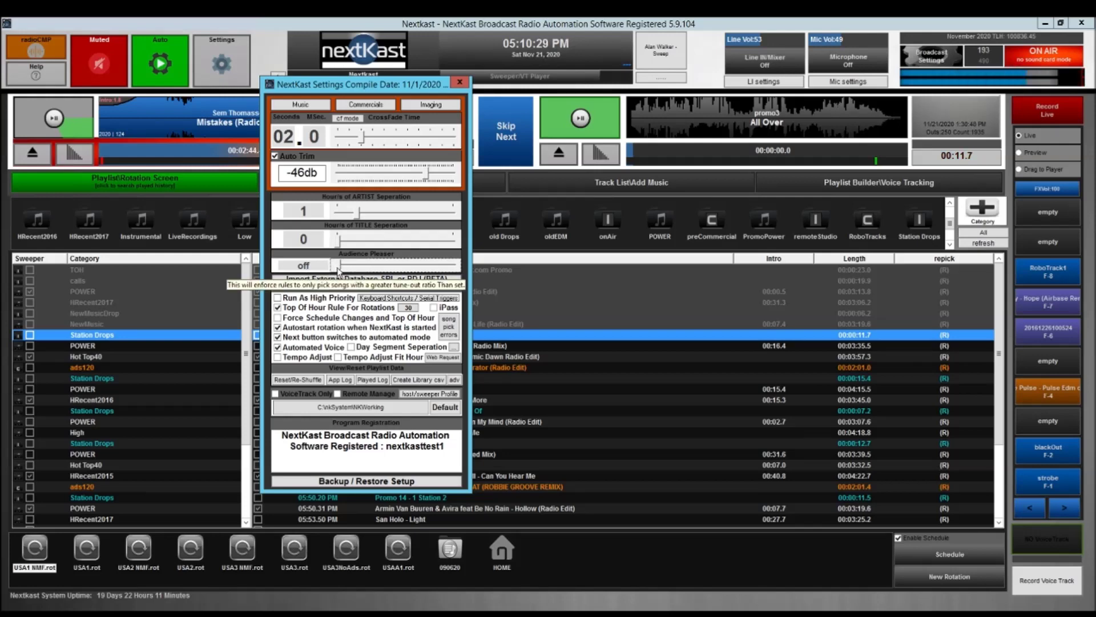
{"action": "mouse_move", "coordinate": [337, 273]}
{"action": "left_mouse_down"}
{"action": "mouse_move", "coordinate": [456, 271]}
{"action": "mouse_move", "coordinate": [332, 270]}
{"action": "left_mouse_up"}
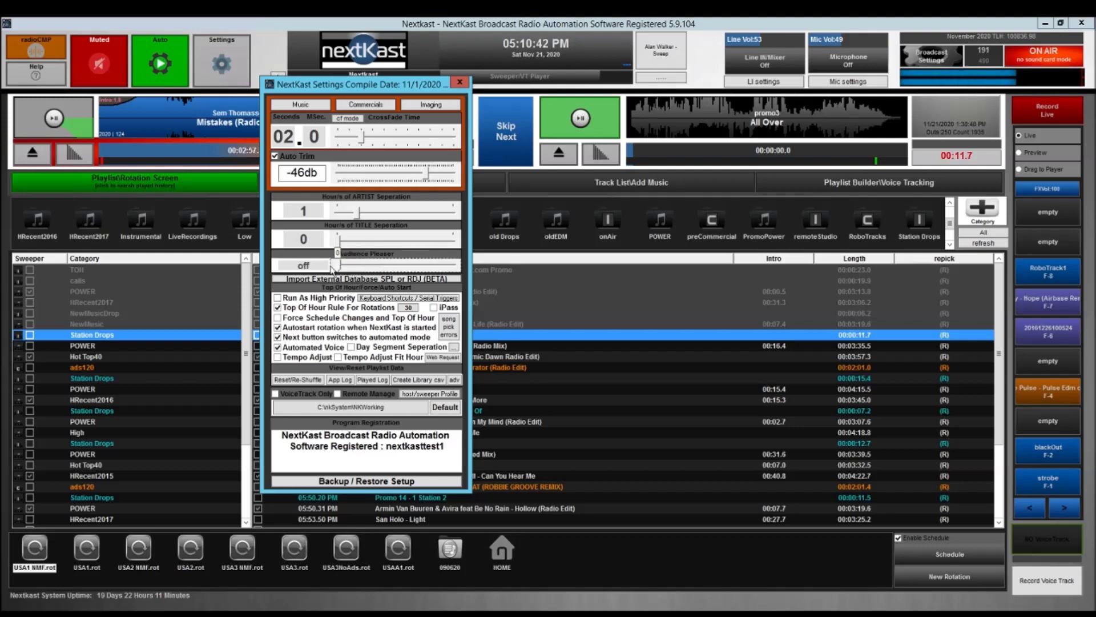
{"action": "left_click", "coordinate": [460, 81]}
Step: Show the NewMusic category's track list and examine the tune-out statistics of several songs from Anabel Englund to Murat Salman
{"action": "left_click", "coordinate": [548, 183]}
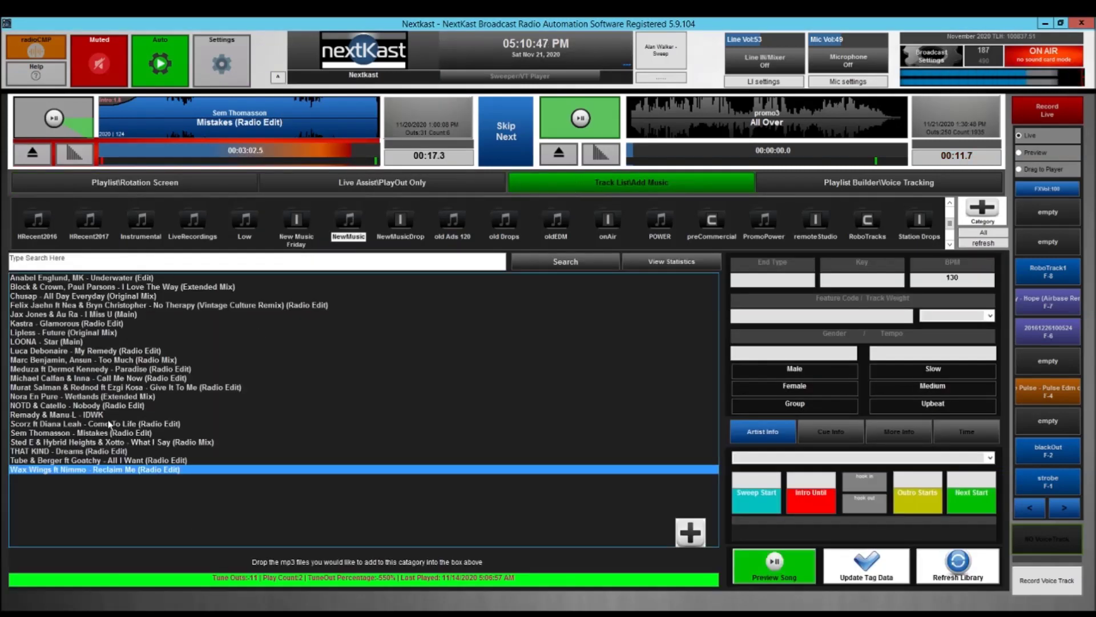
{"action": "left_click", "coordinate": [354, 224]}
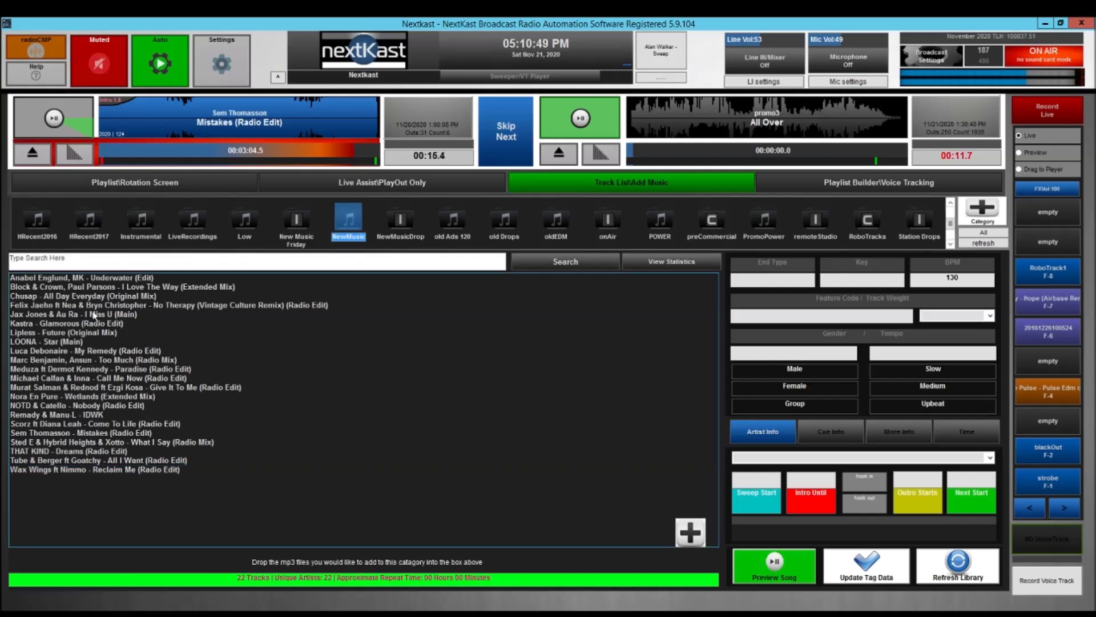
{"action": "left_click", "coordinate": [95, 279]}
{"action": "left_click", "coordinate": [96, 287]}
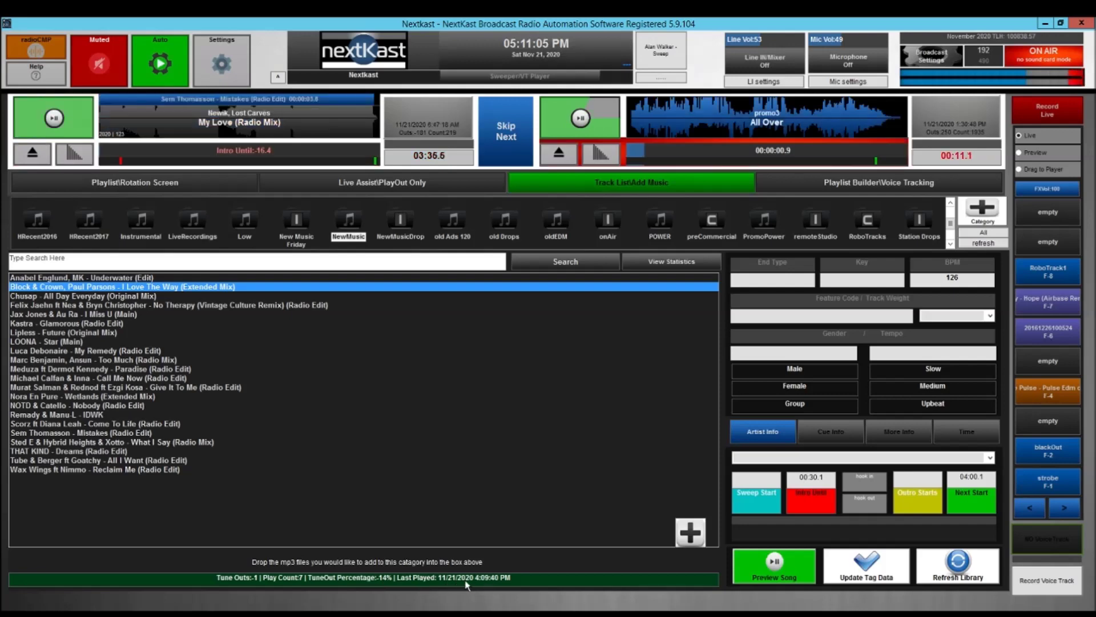
{"action": "left_click", "coordinate": [98, 315]}
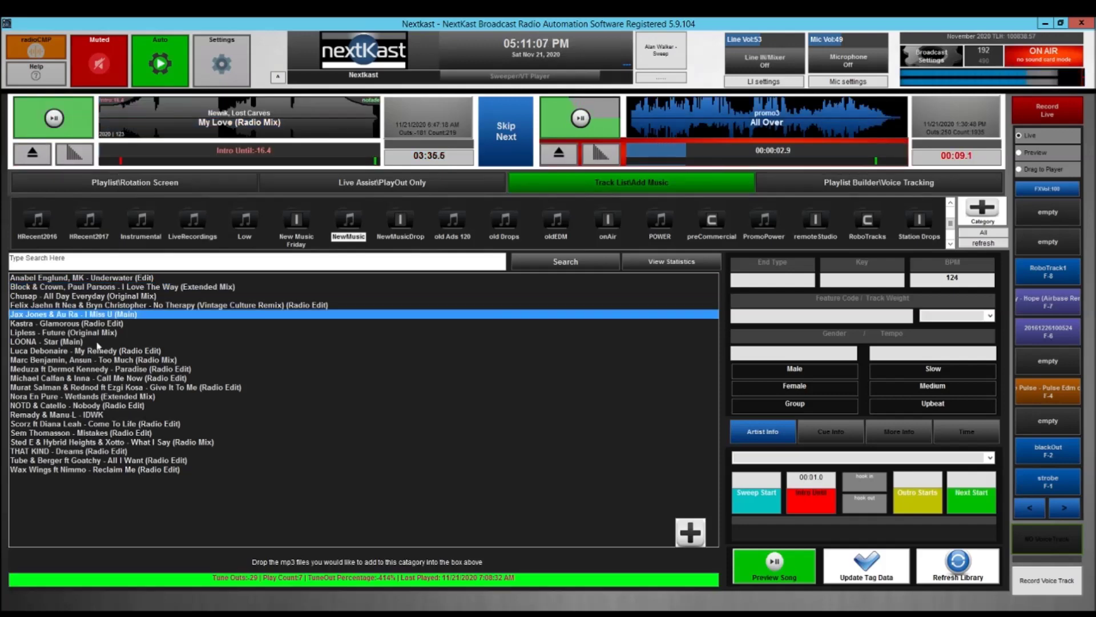
{"action": "left_click", "coordinate": [100, 332]}
{"action": "left_click", "coordinate": [102, 341]}
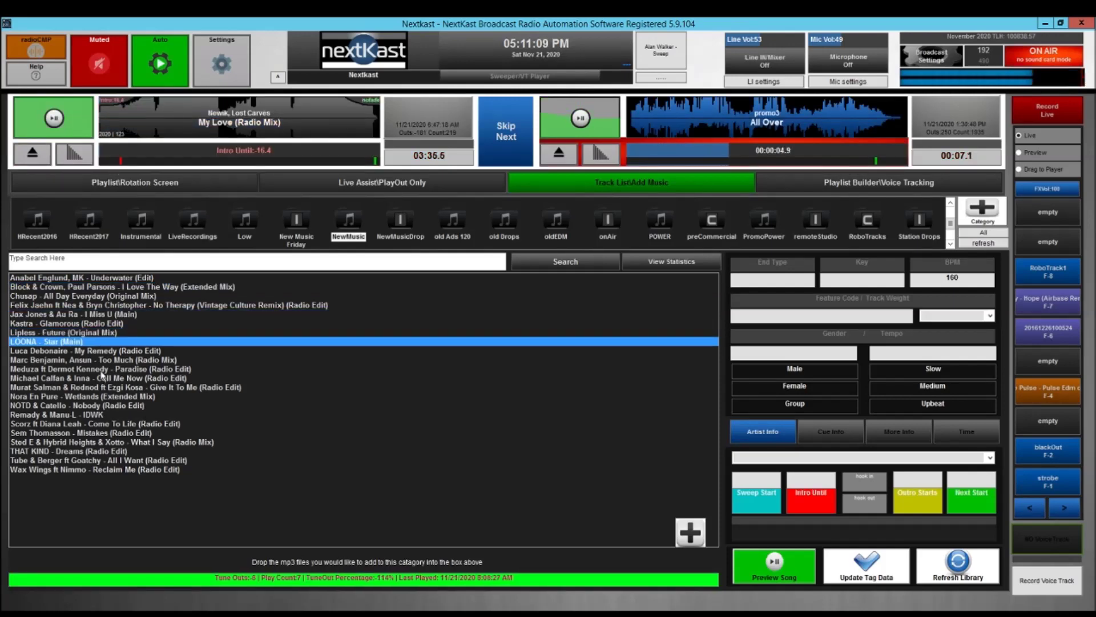
{"action": "left_click", "coordinate": [103, 369]}
{"action": "left_click", "coordinate": [105, 388]}
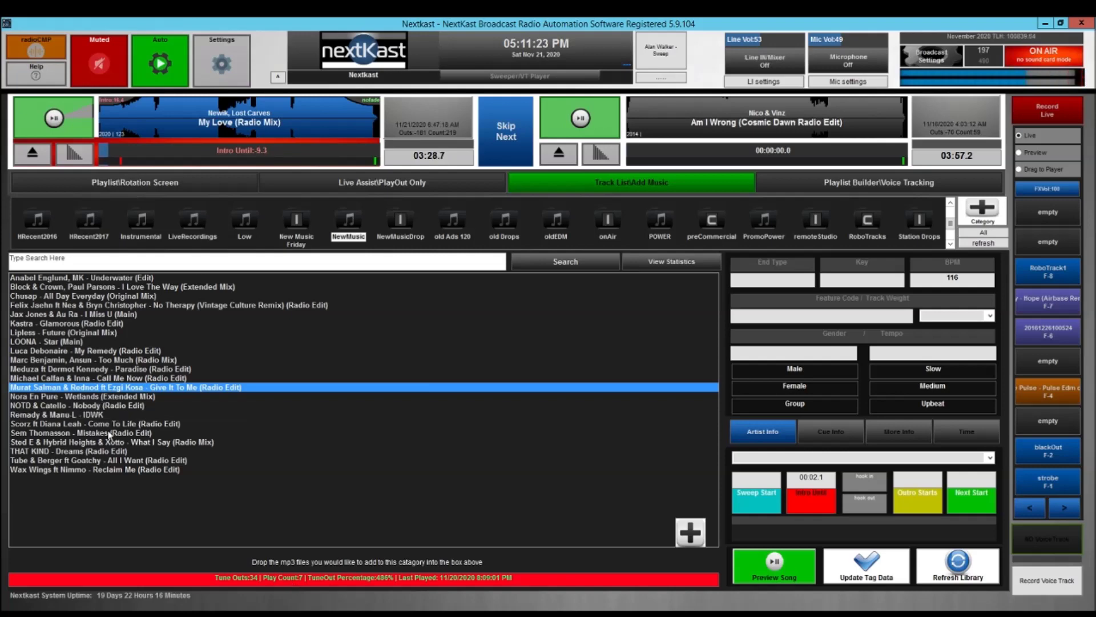
Step: Examine the tune-out statistics of the consecutive NewMusic tracks from Nora En Pure - Wetlands through Sem Thomasson - Mistakes
{"action": "left_click", "coordinate": [90, 399]}
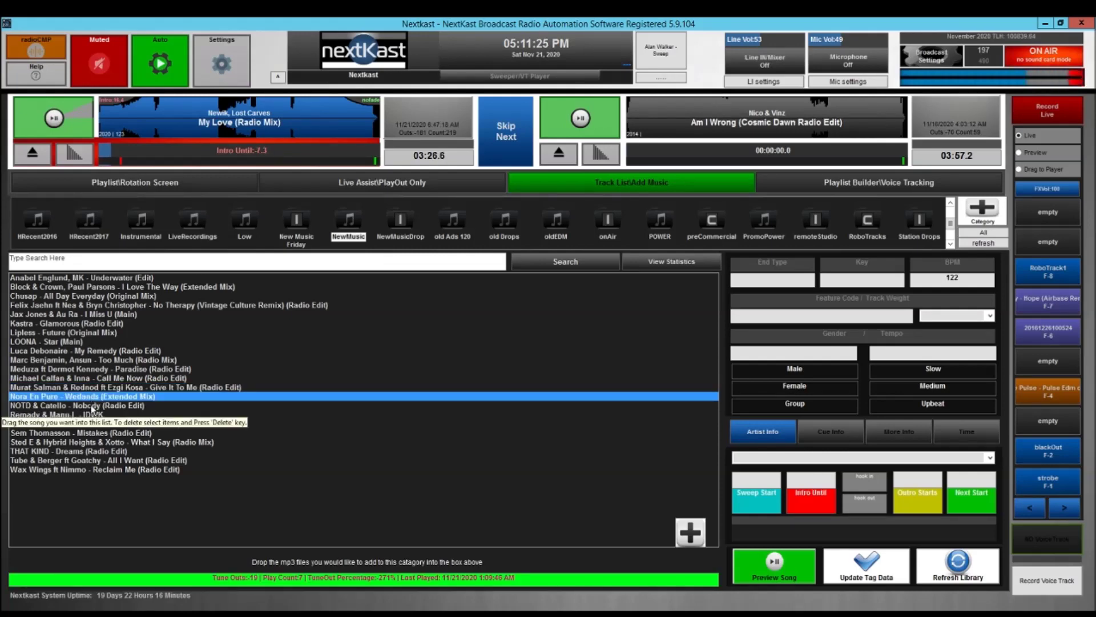
{"action": "left_click", "coordinate": [92, 406]}
{"action": "left_click", "coordinate": [92, 414]}
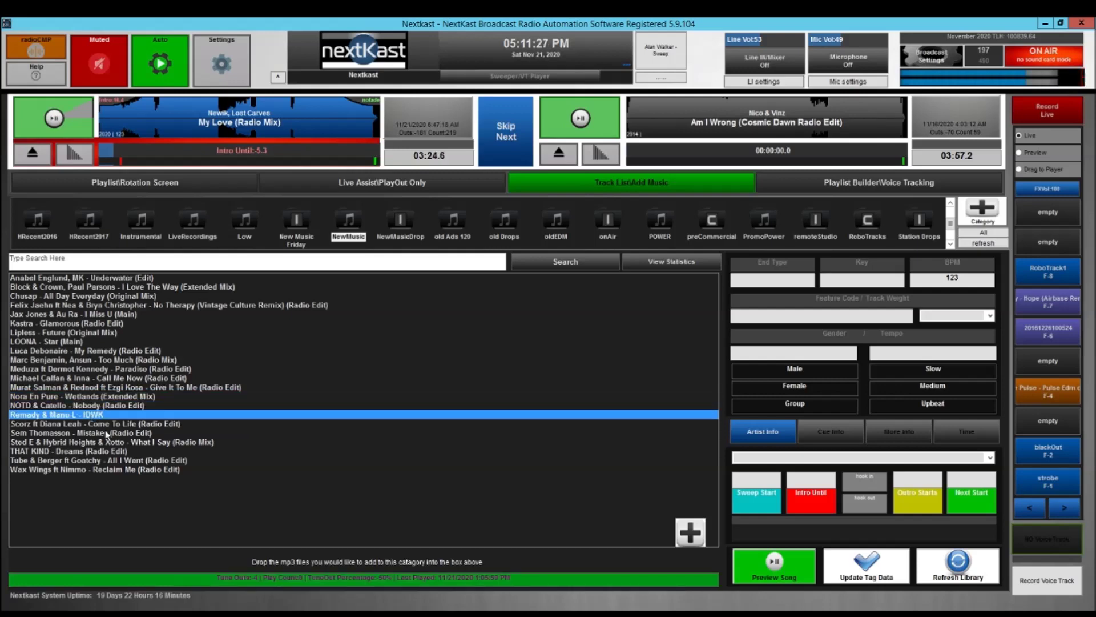
{"action": "left_click", "coordinate": [107, 425]}
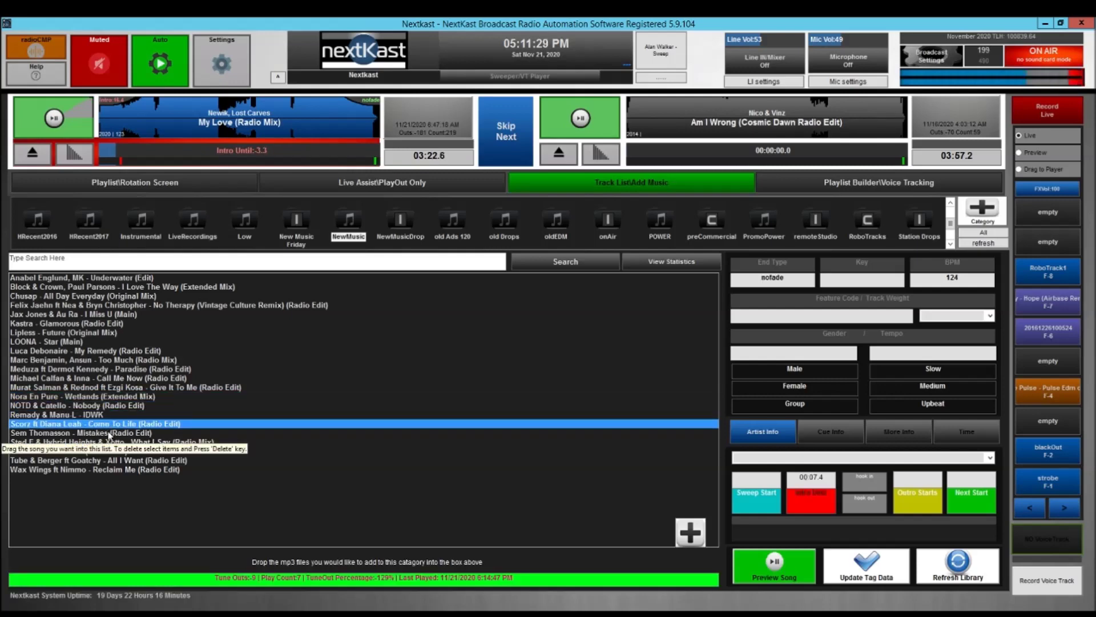
{"action": "left_click", "coordinate": [109, 433]}
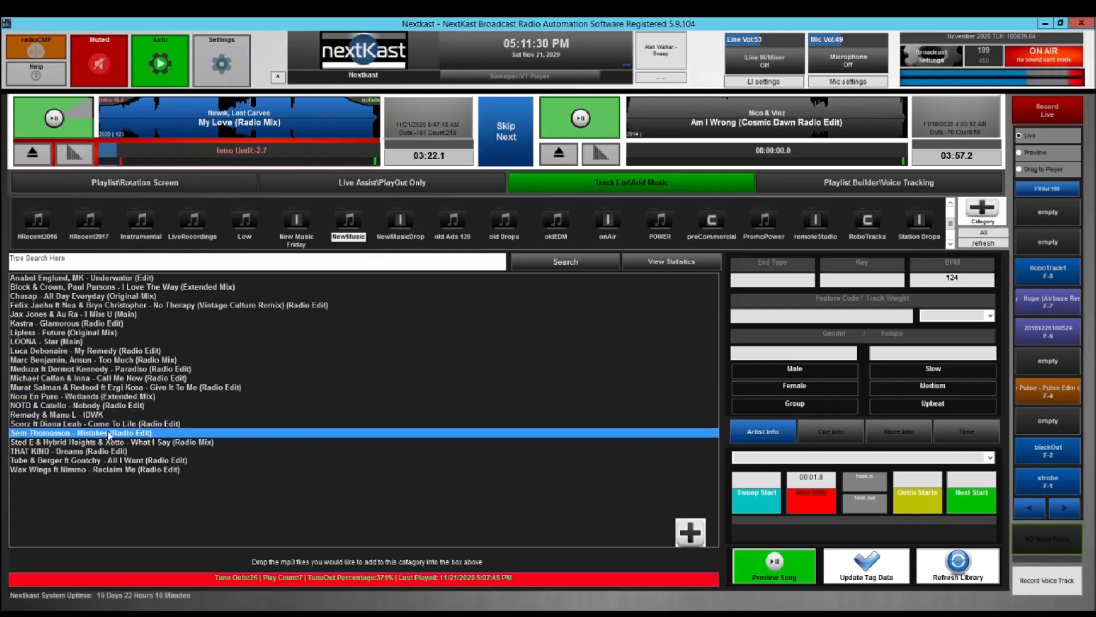
Step: Compare the tune-out percentages of the first NewMusic tracks, ending on Chusap - All Day Everyday
{"action": "left_click", "coordinate": [104, 315]}
{"action": "left_click", "coordinate": [105, 279]}
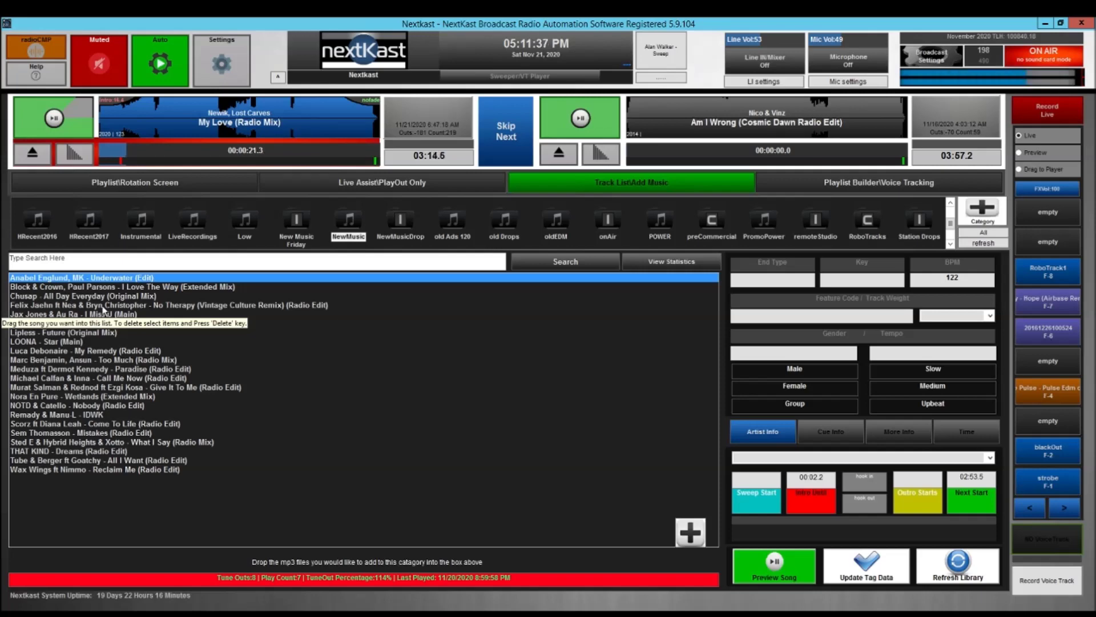
{"action": "key", "text": "Down"}
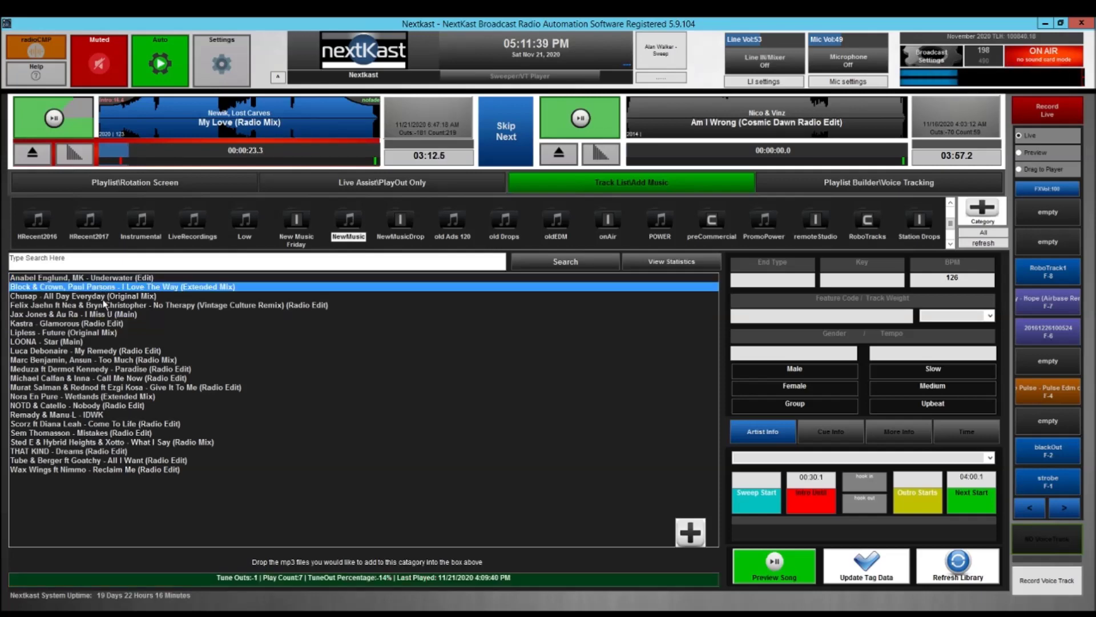
{"action": "left_click", "coordinate": [110, 298]}
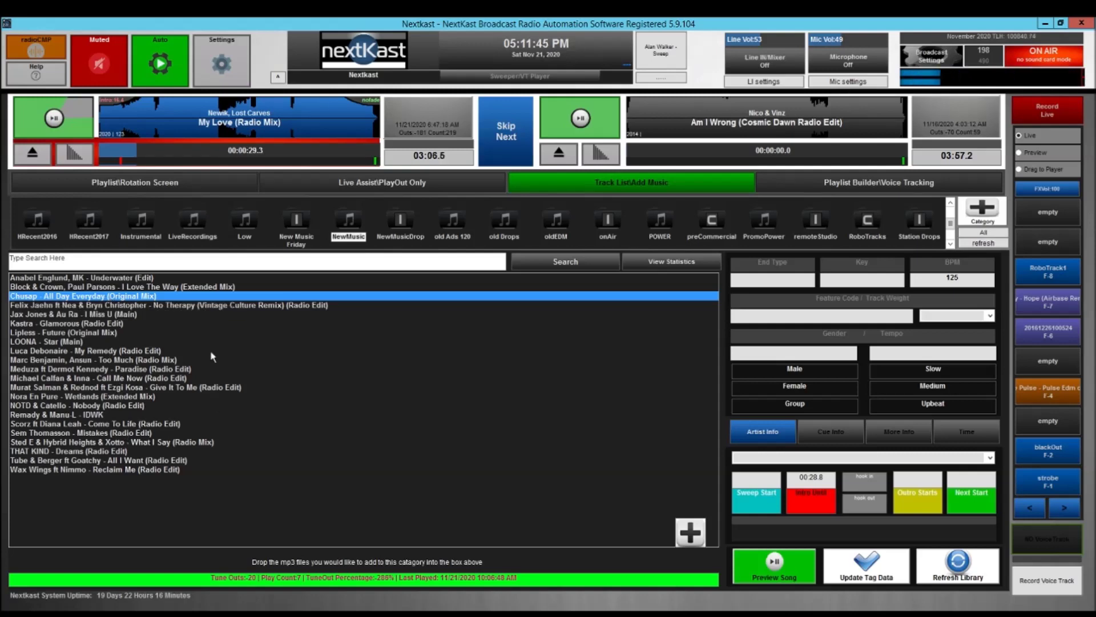
{"action": "left_click", "coordinate": [98, 306]}
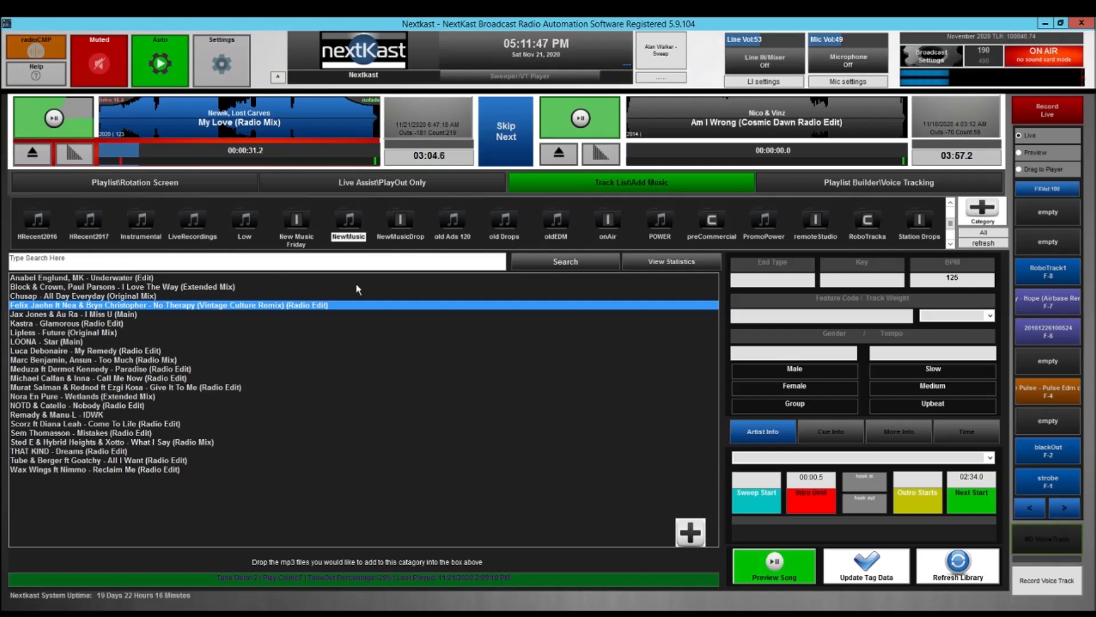
{"action": "left_click", "coordinate": [105, 298]}
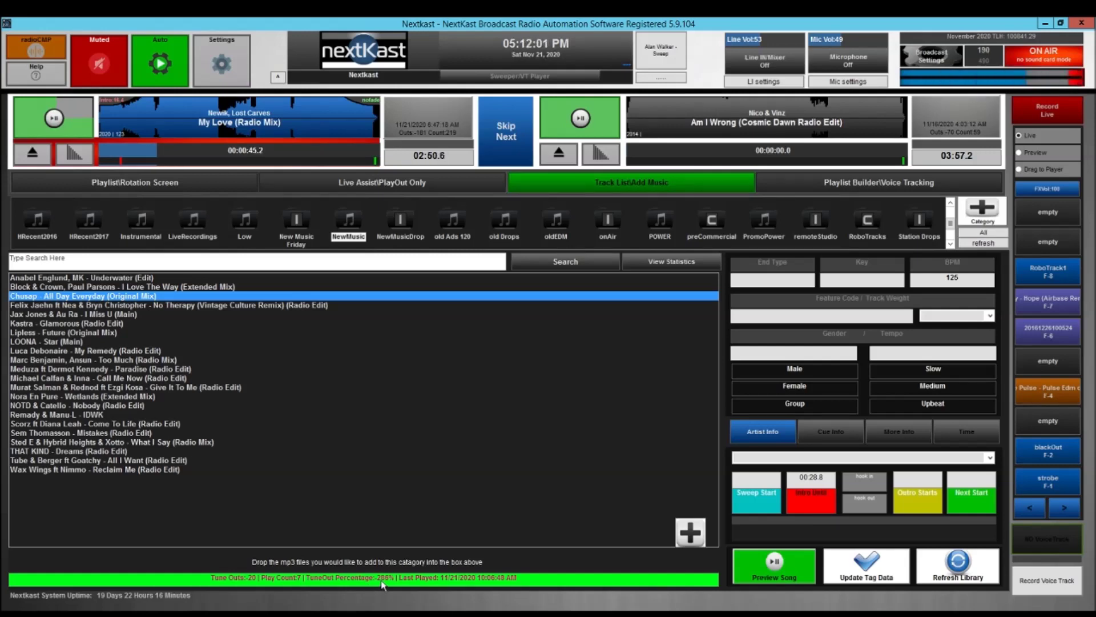
Step: From the playlist rotation screen, try the global Audience Pleaser setting at 3%, return it to off, and close the settings
{"action": "left_click", "coordinate": [177, 178]}
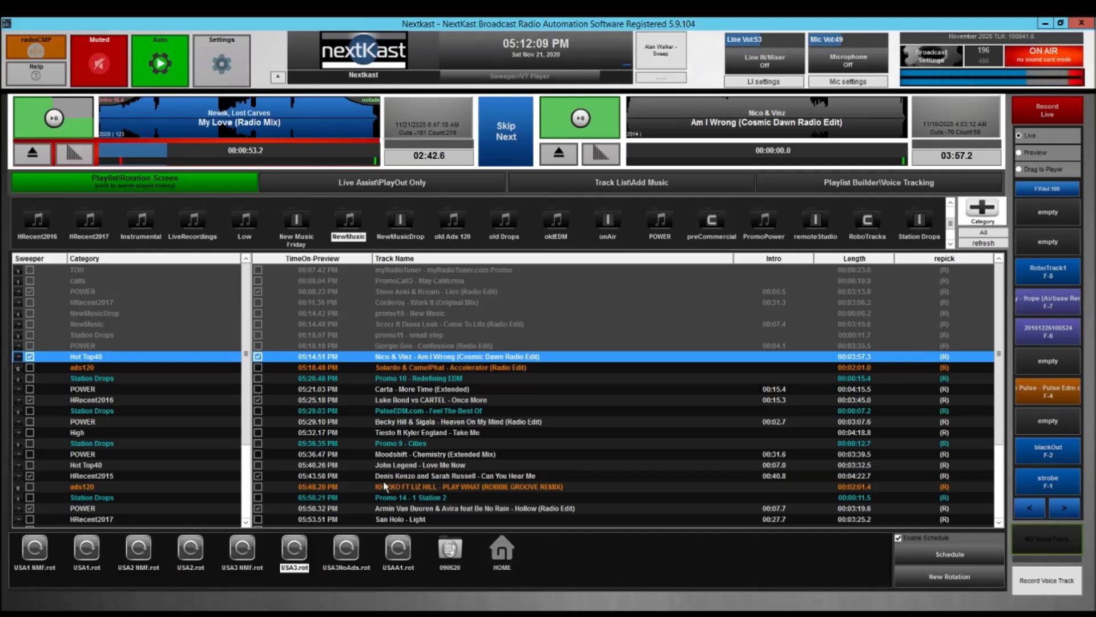
{"action": "left_click", "coordinate": [220, 65]}
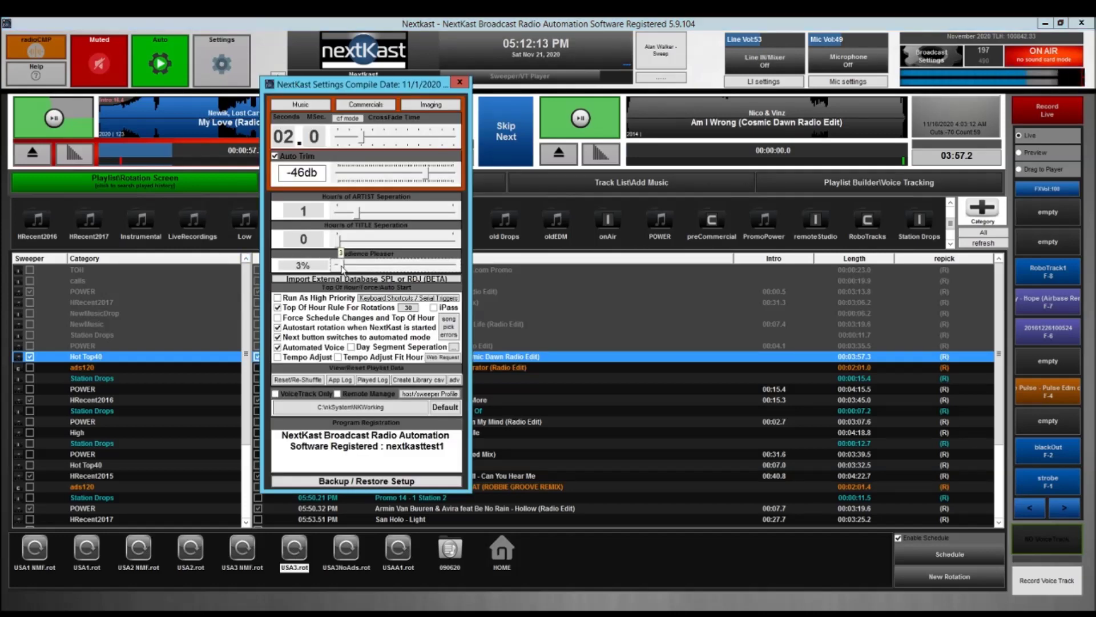
{"action": "left_click_drag", "start_coordinate": [338, 266], "coordinate": [344, 270]}
{"action": "left_click", "coordinate": [466, 84]}
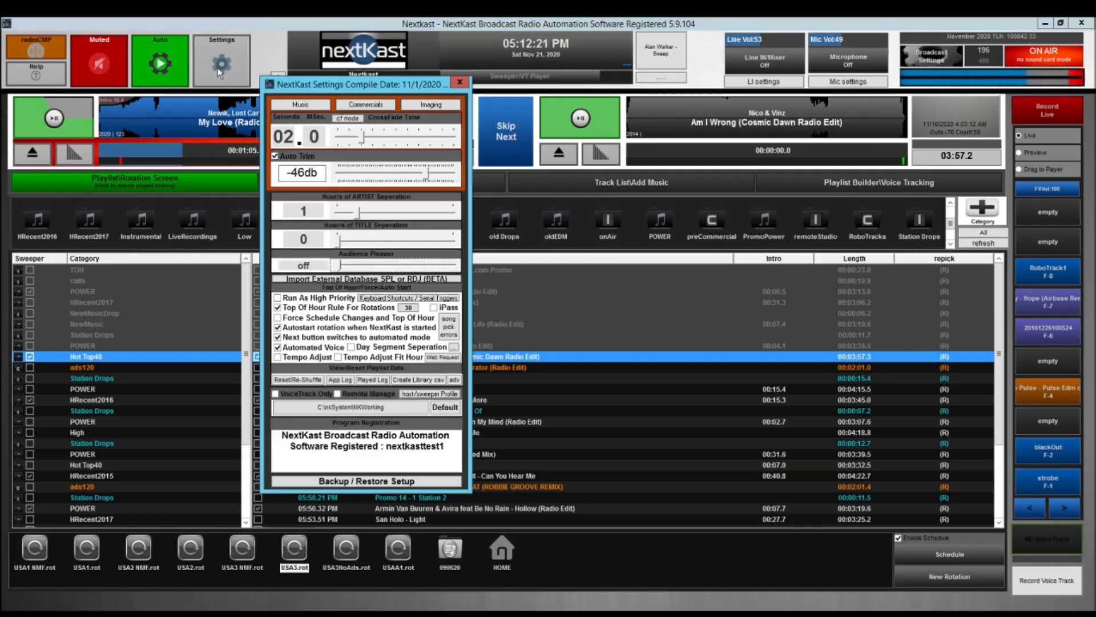
{"action": "left_click", "coordinate": [460, 83]}
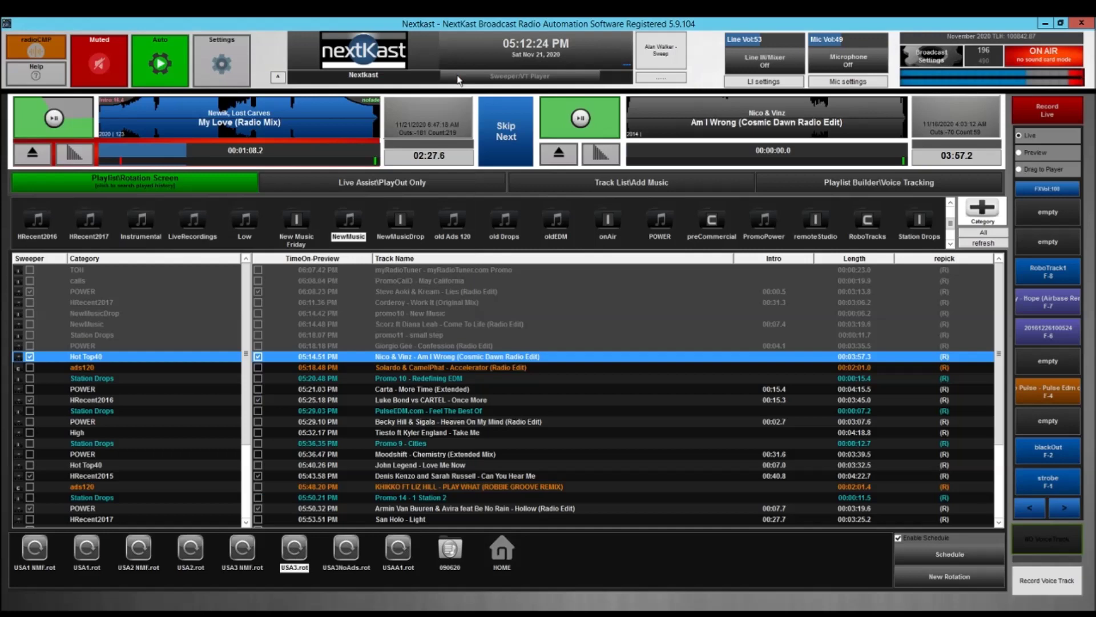
Step: In the Rotation Scheduler's Audience Pleaser mode, set the Tuesday 5 AM slot to 4%
{"action": "left_click", "coordinate": [933, 556]}
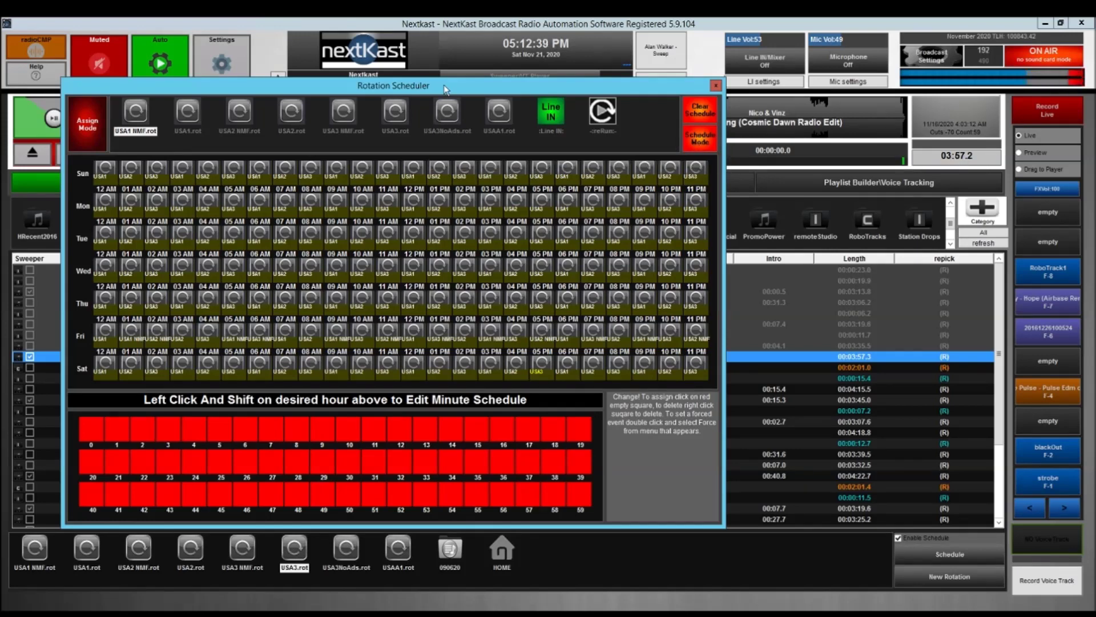
{"action": "left_click_drag", "start_coordinate": [445, 88], "coordinate": [536, 88]}
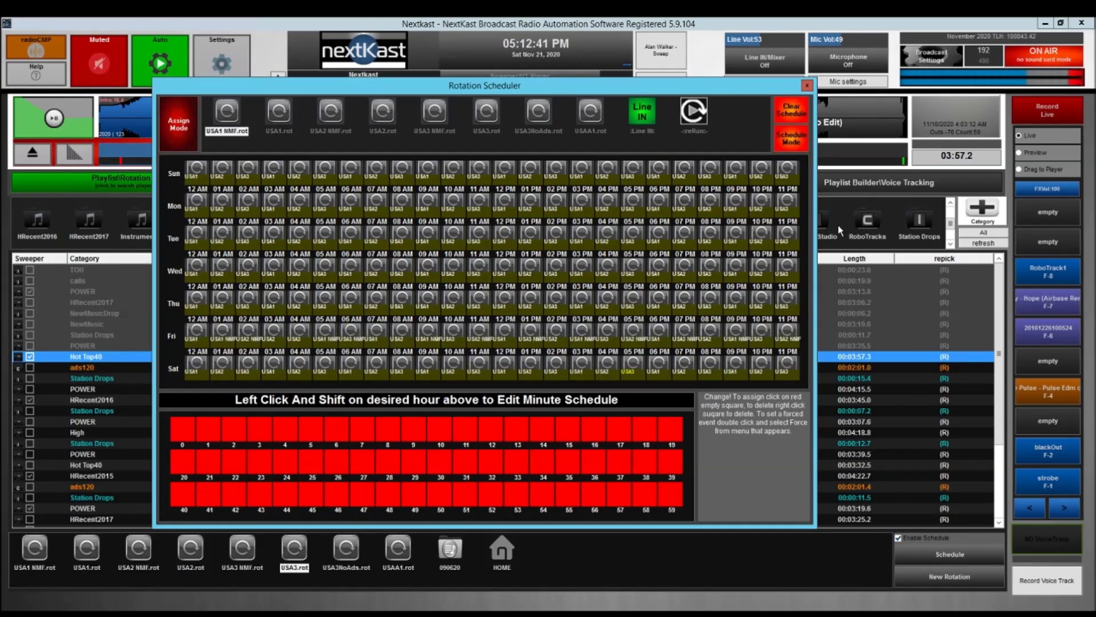
{"action": "left_click", "coordinate": [791, 144]}
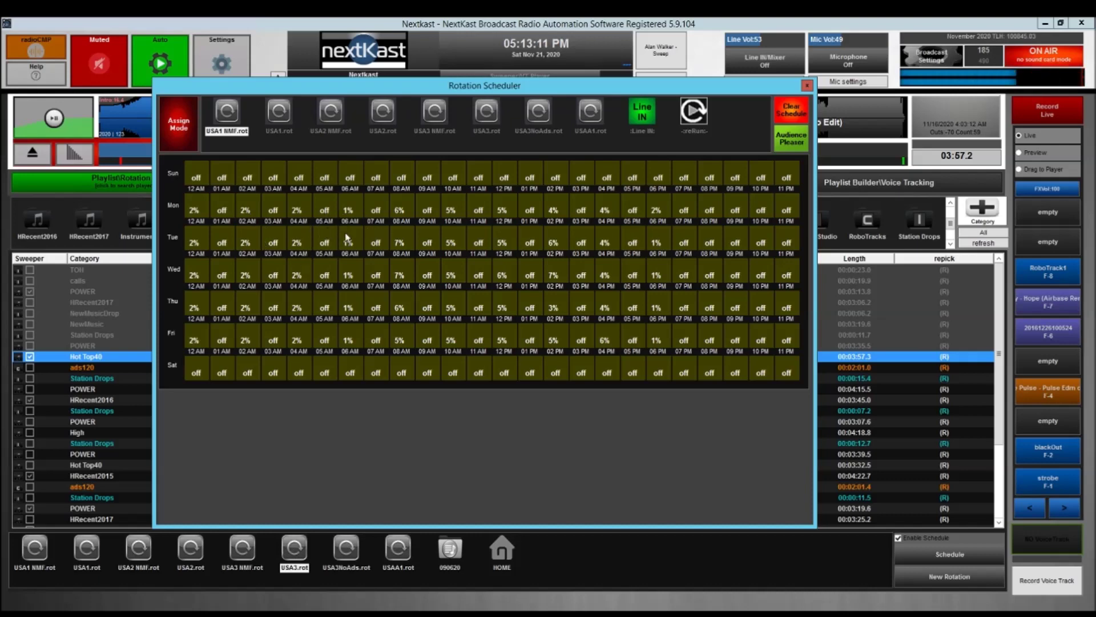
{"action": "left_click", "coordinate": [327, 247]}
{"action": "mouse_move", "coordinate": [326, 247]}
{"action": "left_mouse_down"}
{"action": "mouse_move", "coordinate": [342, 247]}
{"action": "mouse_move", "coordinate": [318, 245]}
{"action": "left_mouse_up"}
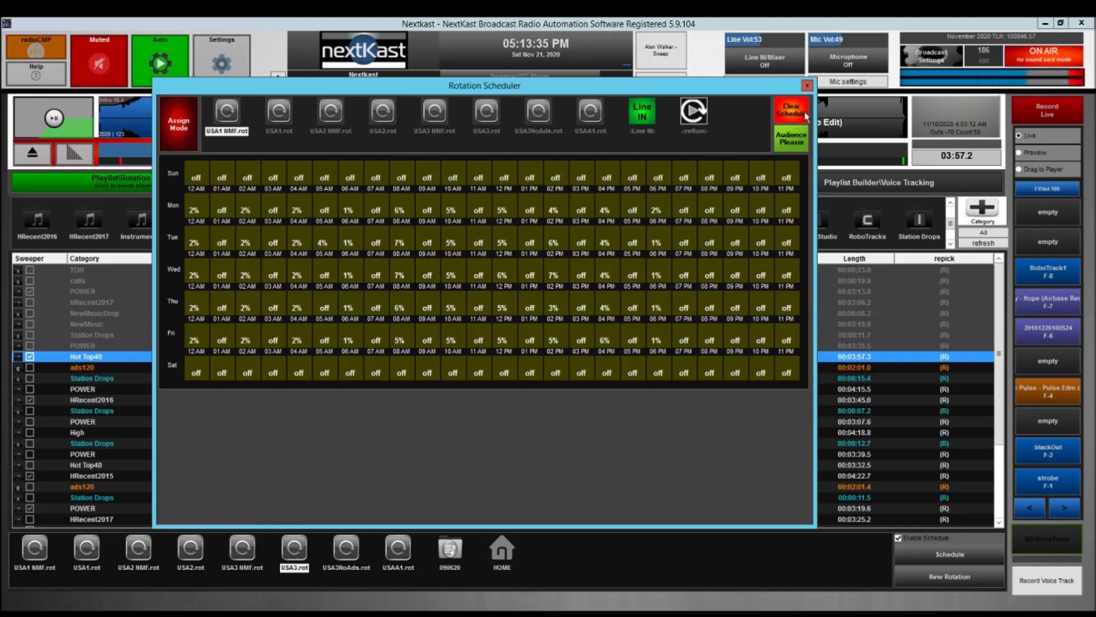
Step: Return the Rotation Scheduler to schedule mode and close it
{"action": "left_click", "coordinate": [797, 147]}
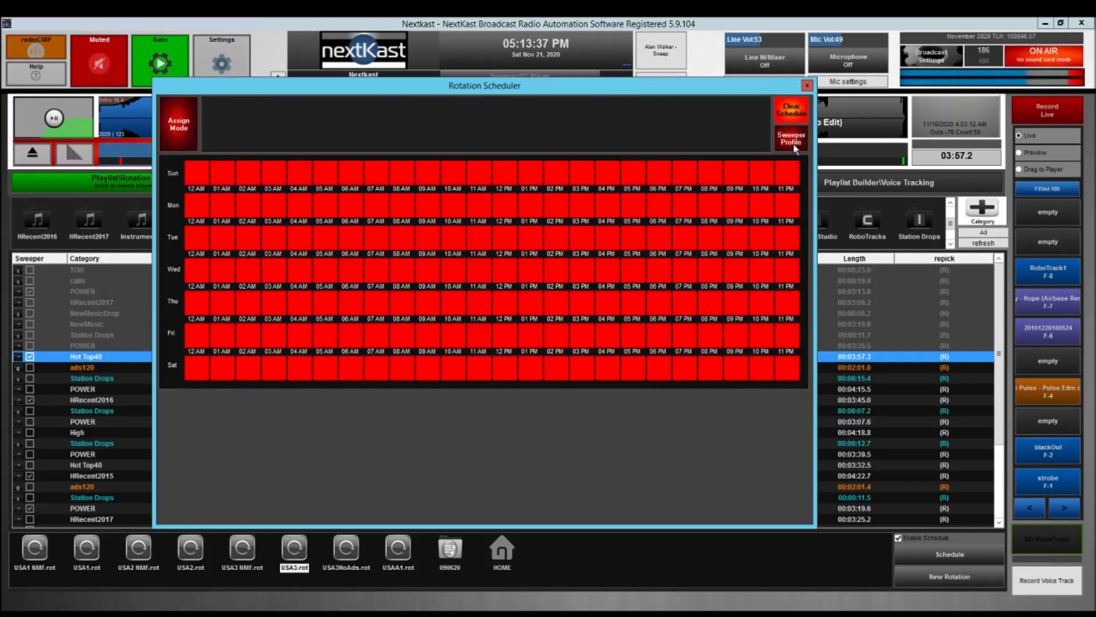
{"action": "left_click", "coordinate": [797, 148]}
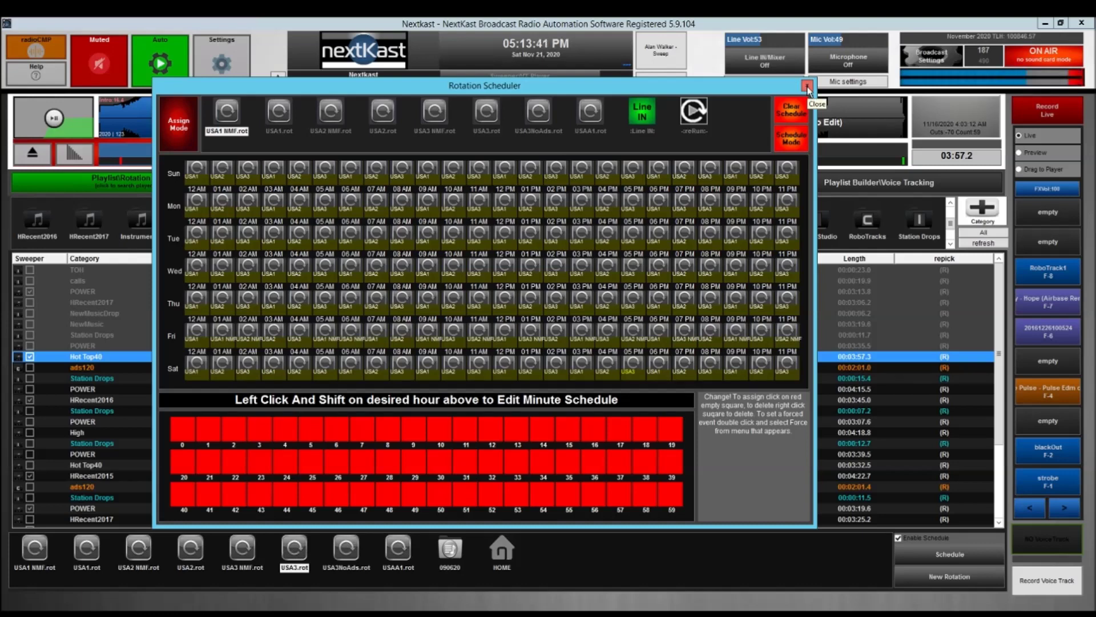
{"action": "left_click", "coordinate": [807, 87]}
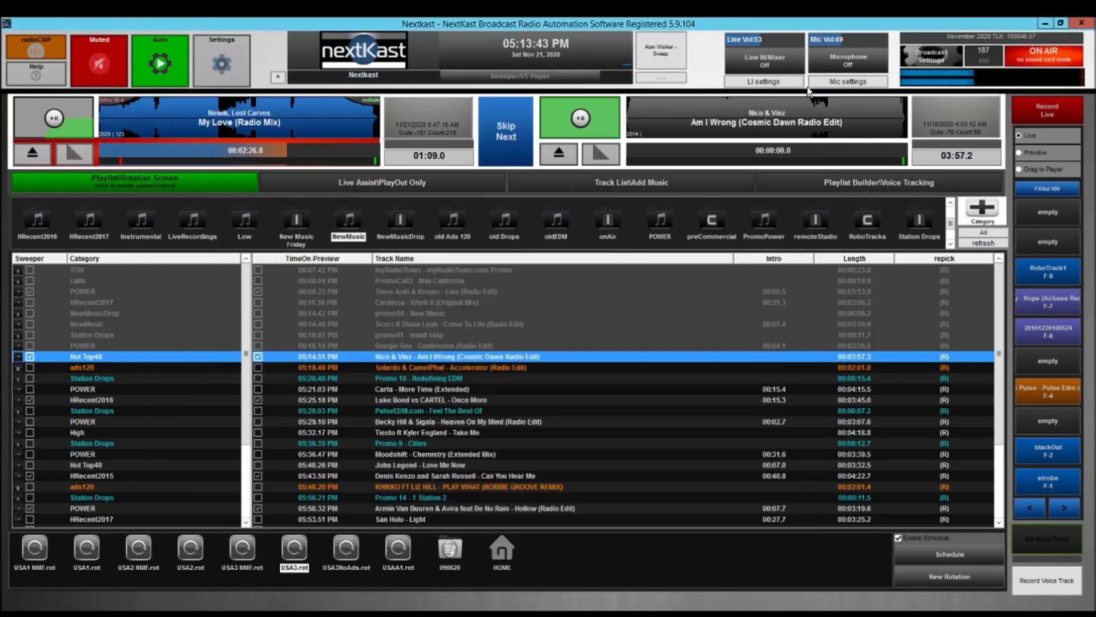
Step: Open the song statistics from the track list and process a report for the NewMusic category
{"action": "left_click", "coordinate": [635, 181]}
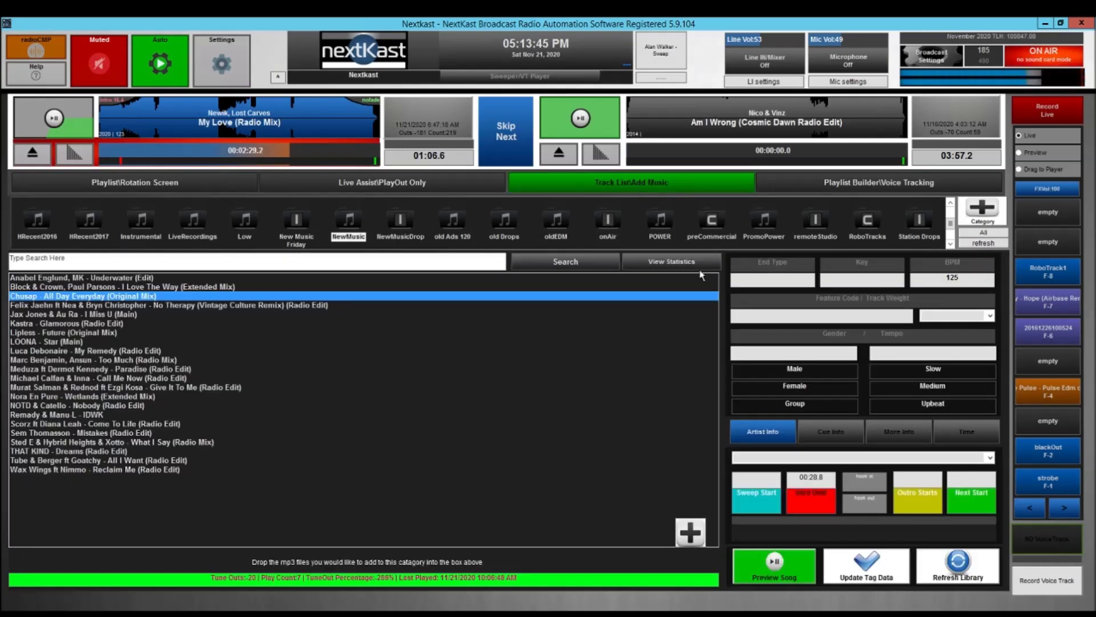
{"action": "left_click", "coordinate": [682, 261]}
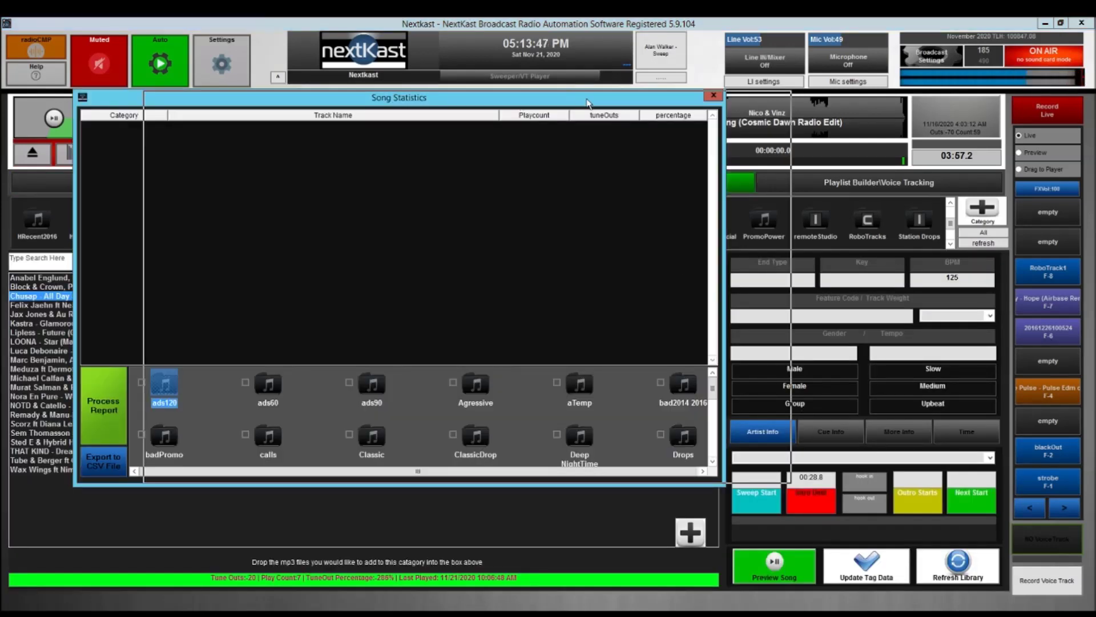
{"action": "scroll", "coordinate": [383, 414], "scroll_direction": "down", "scroll_amount": 2}
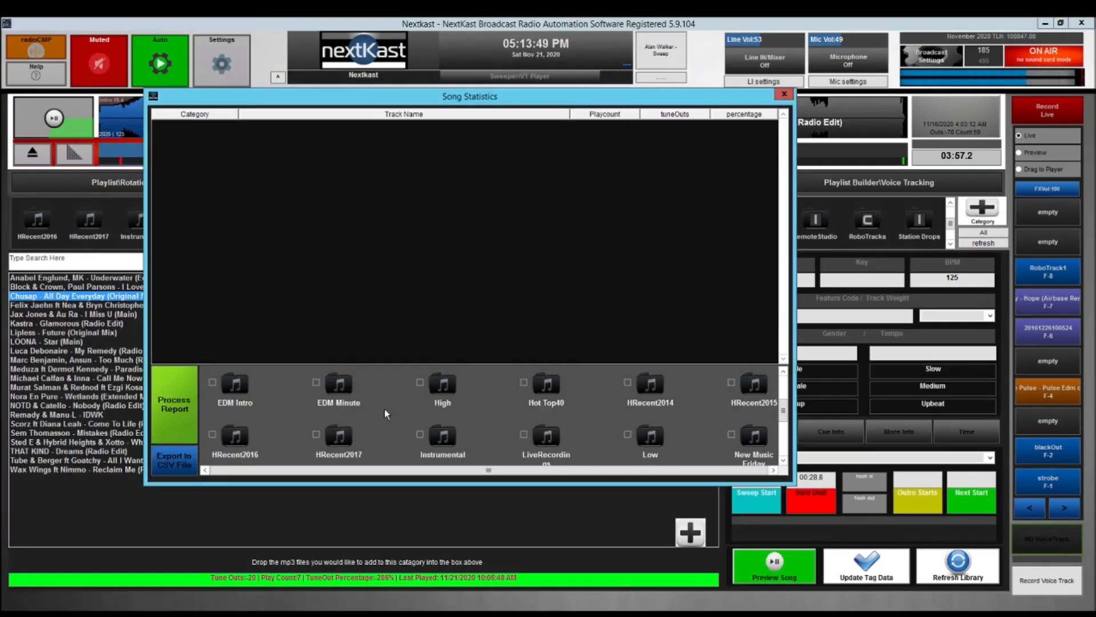
{"action": "scroll", "coordinate": [394, 425], "scroll_direction": "down", "scroll_amount": 1}
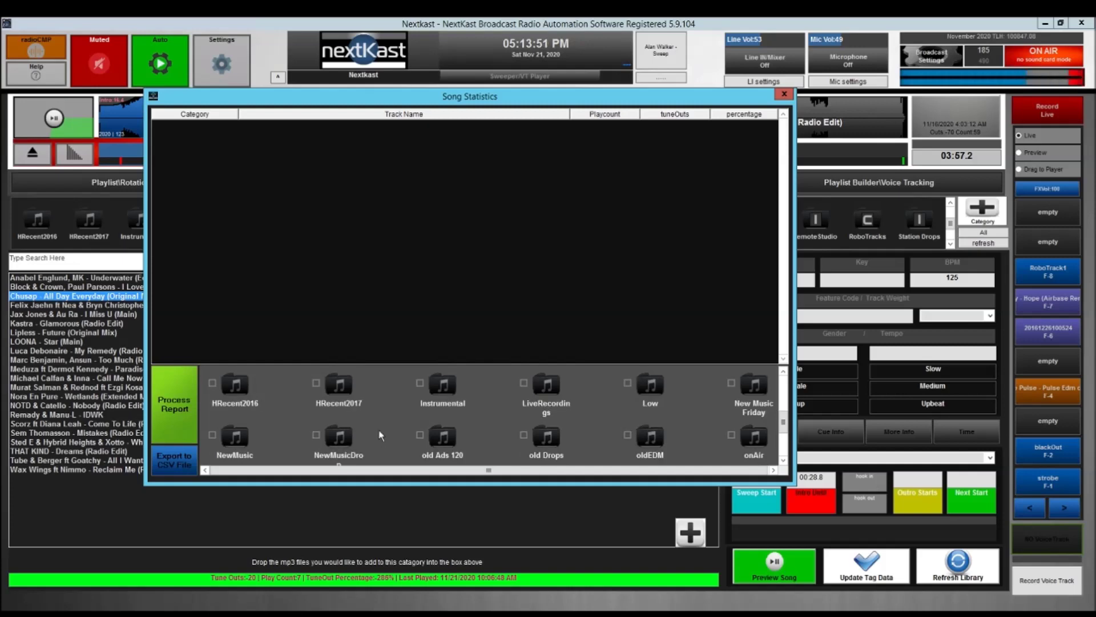
{"action": "left_click", "coordinate": [212, 435]}
{"action": "left_click", "coordinate": [189, 422]}
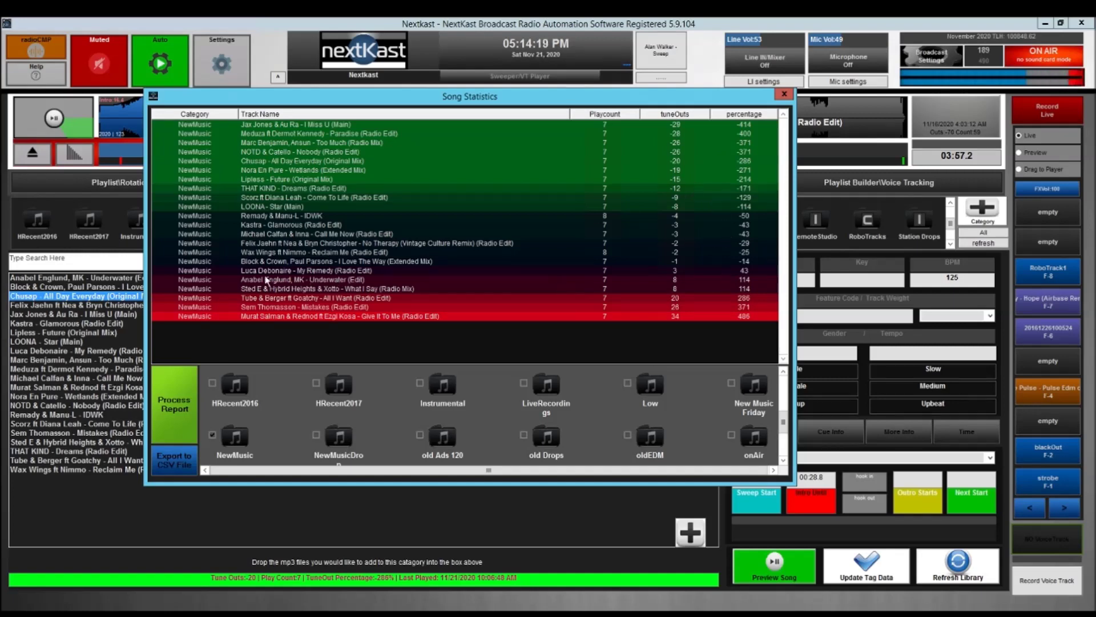
Step: Examine the Luca Debonaire - My Remedy entry in the report, close the statistics, and return to the track list
{"action": "left_click", "coordinate": [313, 271]}
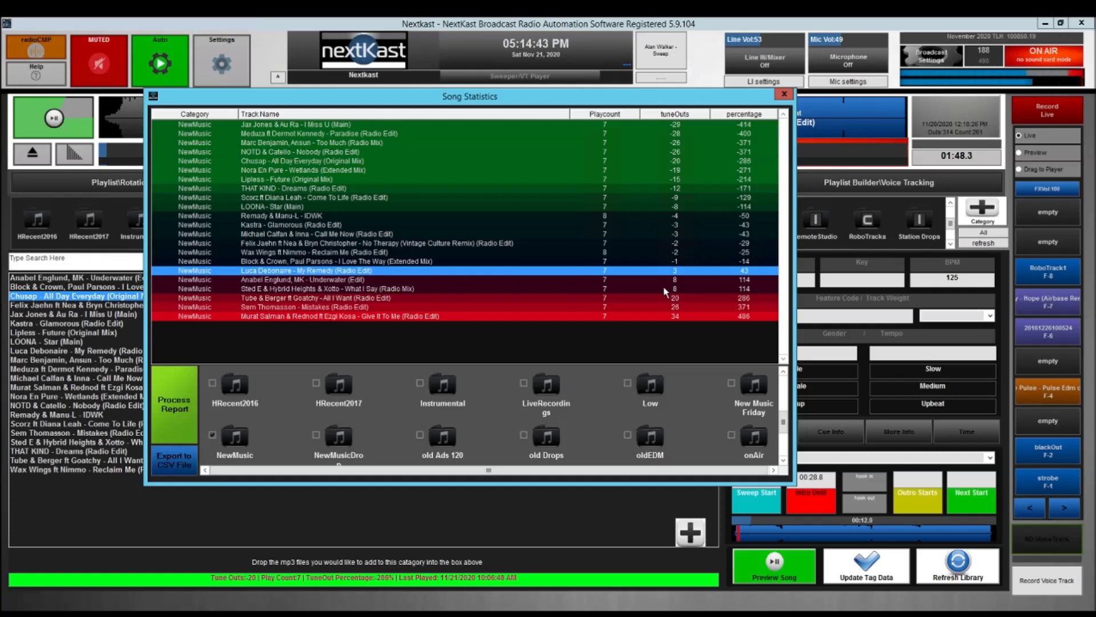
{"action": "left_click", "coordinate": [784, 94]}
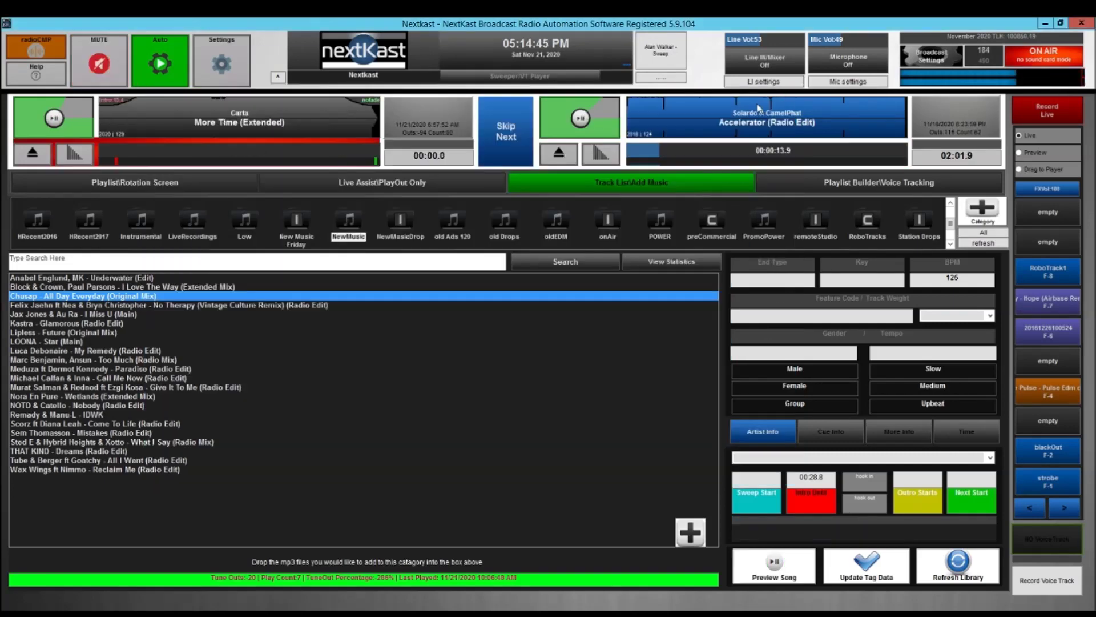
{"action": "left_click", "coordinate": [231, 180]}
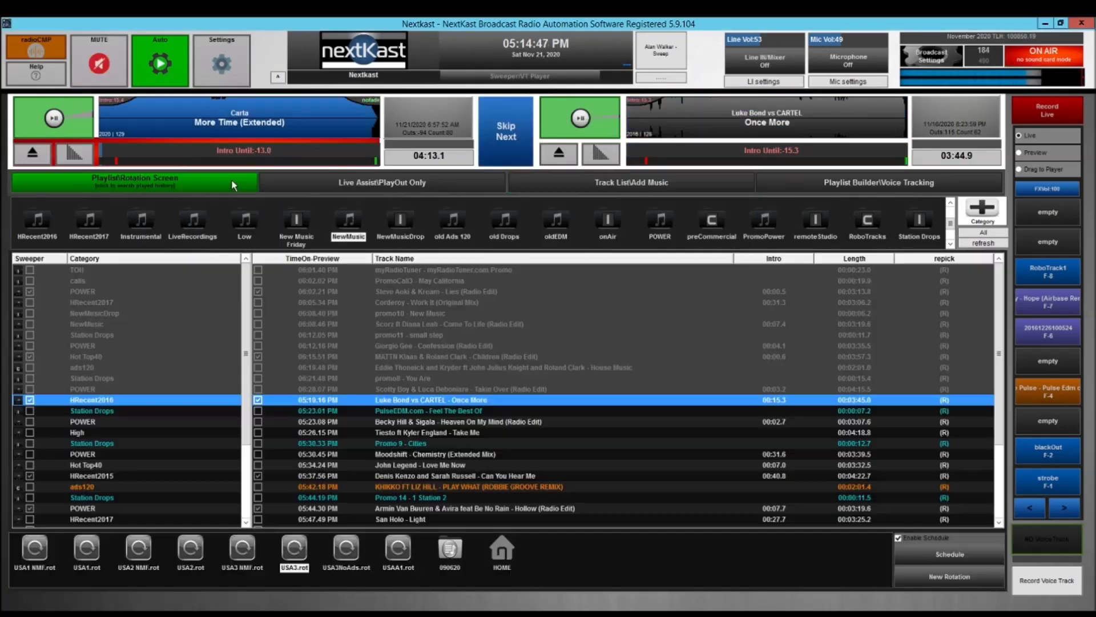
{"action": "left_click", "coordinate": [587, 182]}
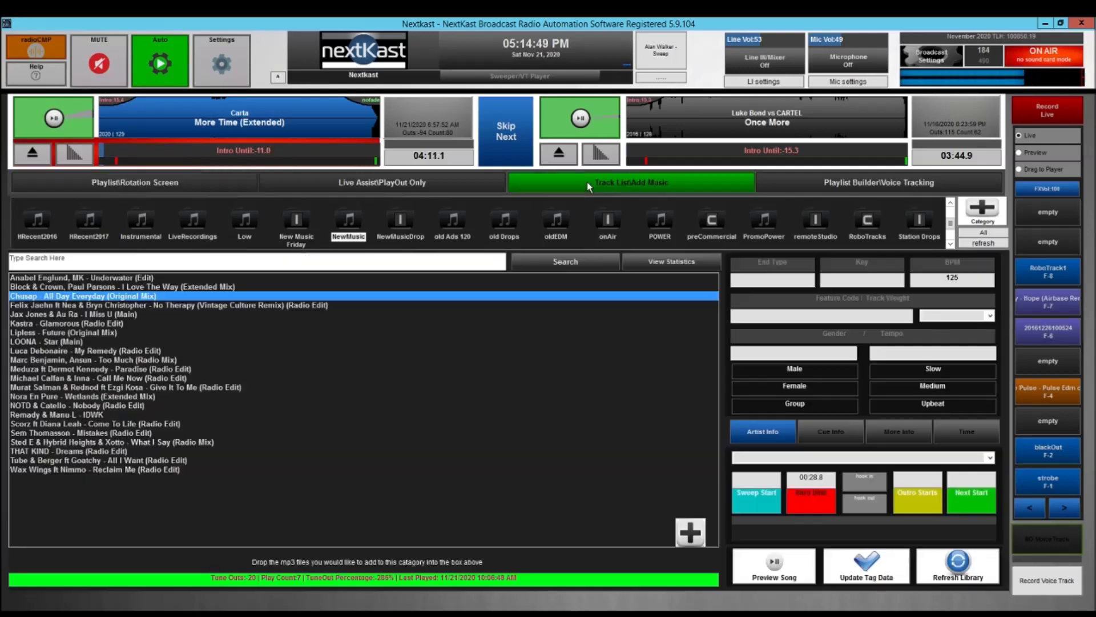